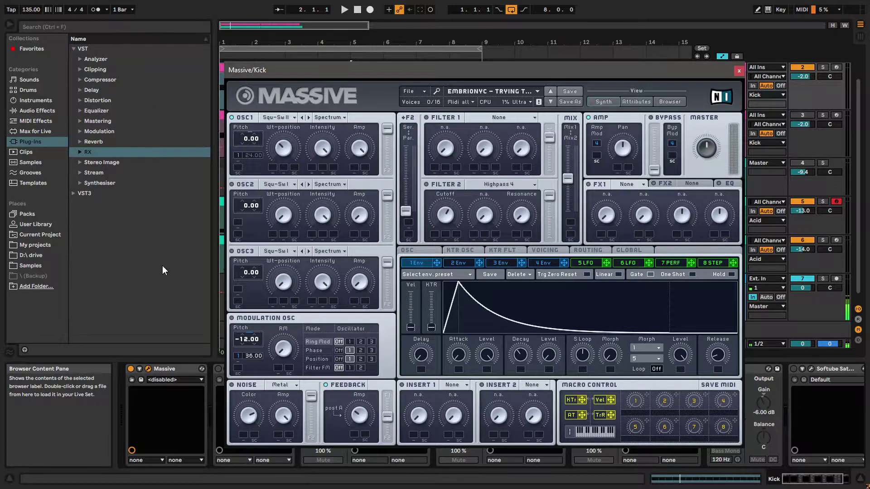
Open the OSC1 wavetable choices in Massive and play the D1 kick pattern
left_click(268, 118)
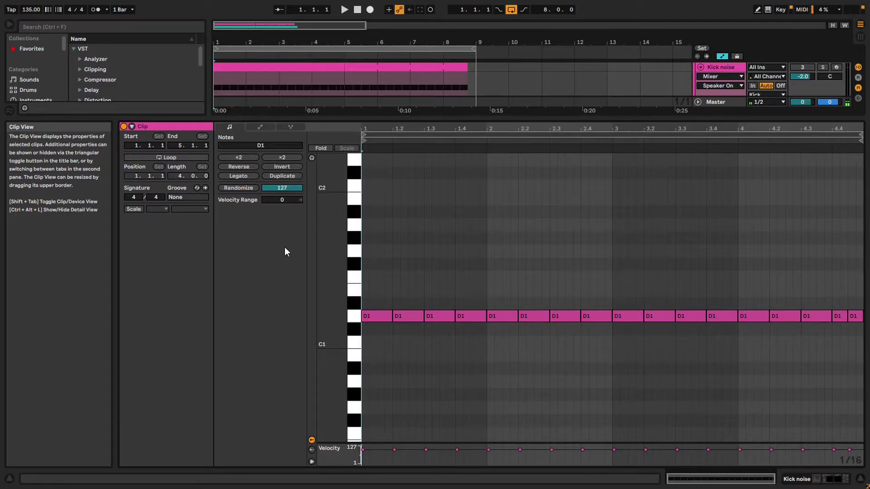
key("space")
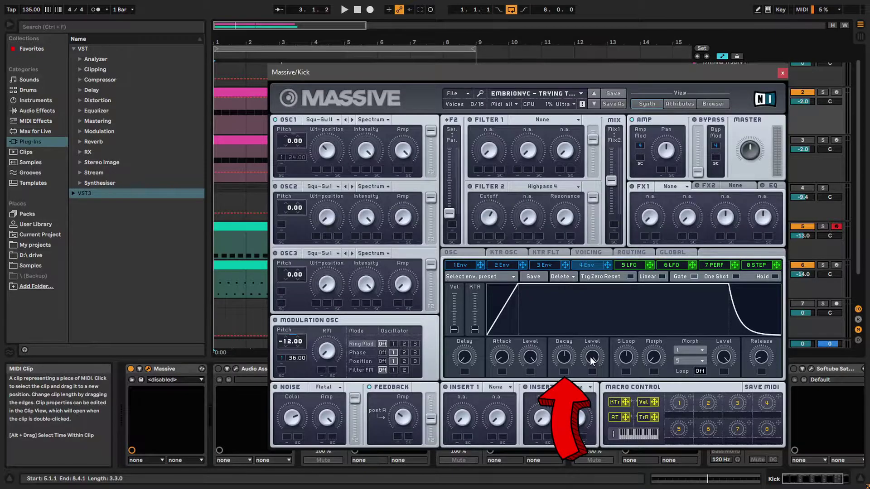
Lower the decay level of envelope 4 to about halfway and audition the kick with the adjusted volume envelope
scroll(590, 358, "up", 10)
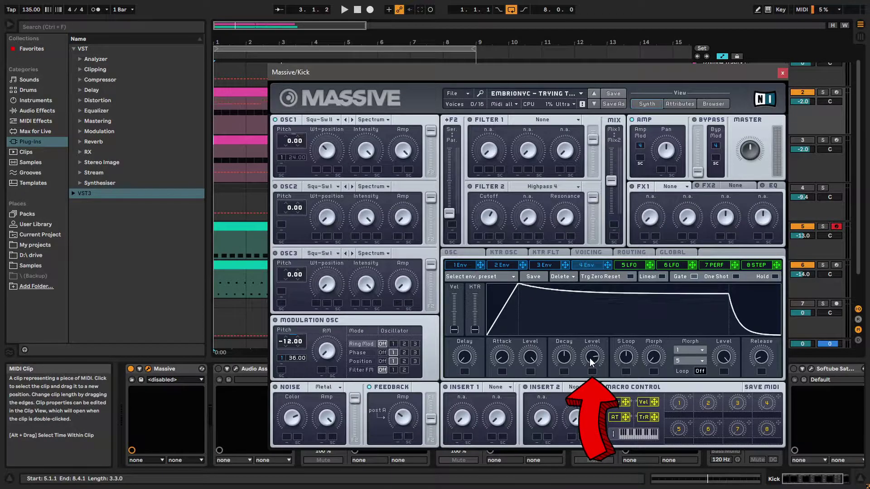
scroll(589, 358, "down", 2)
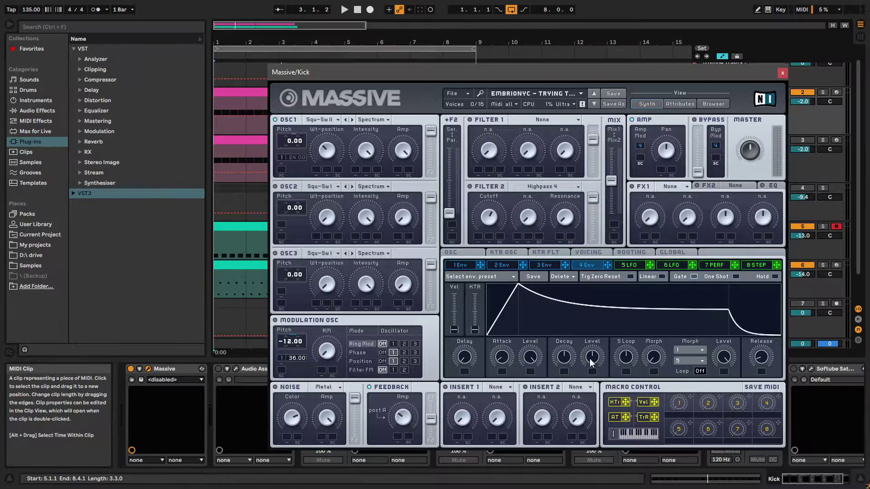
key("space")
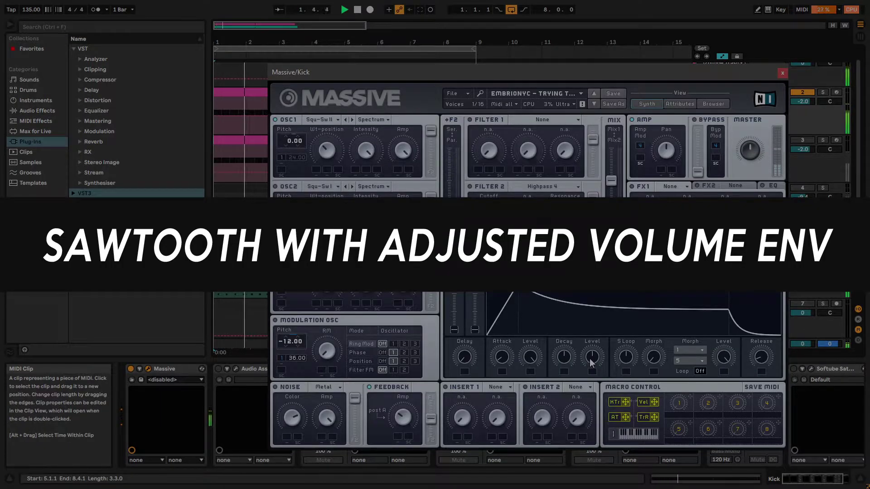
key("space")
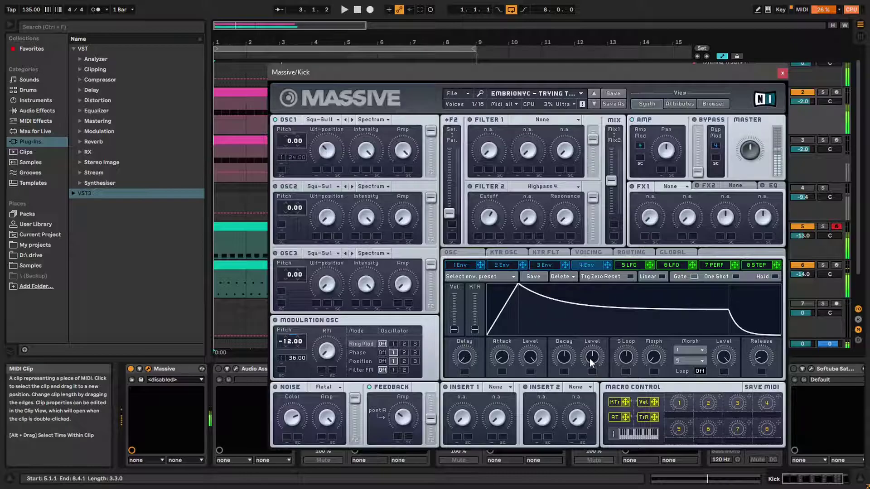
Show envelope 1, apply it to OSC1's pitch with a modulation amount of 24.00, and audition the kick
left_click(457, 264)
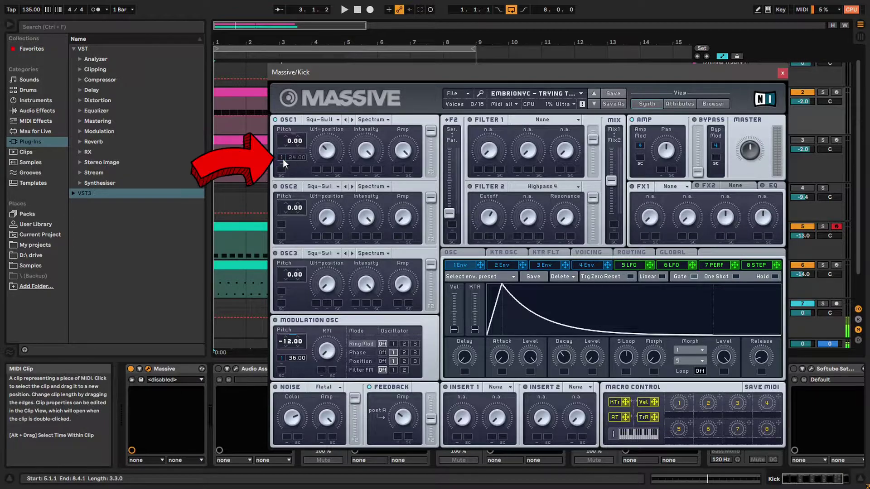
key("space")
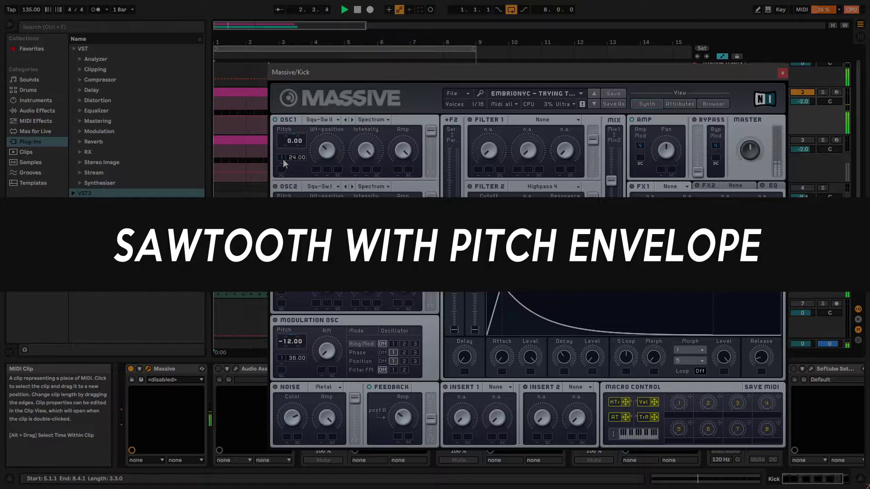
key("space")
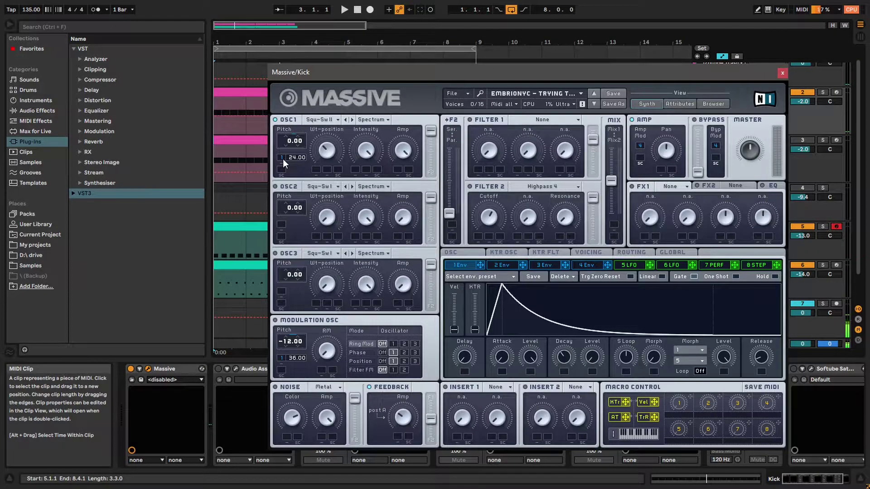
Set OSC1's pitch modulation amount to 48.00 and audition the kick, also trying a shorter envelope 1 decay
left_click_drag(293, 159, 303, 153)
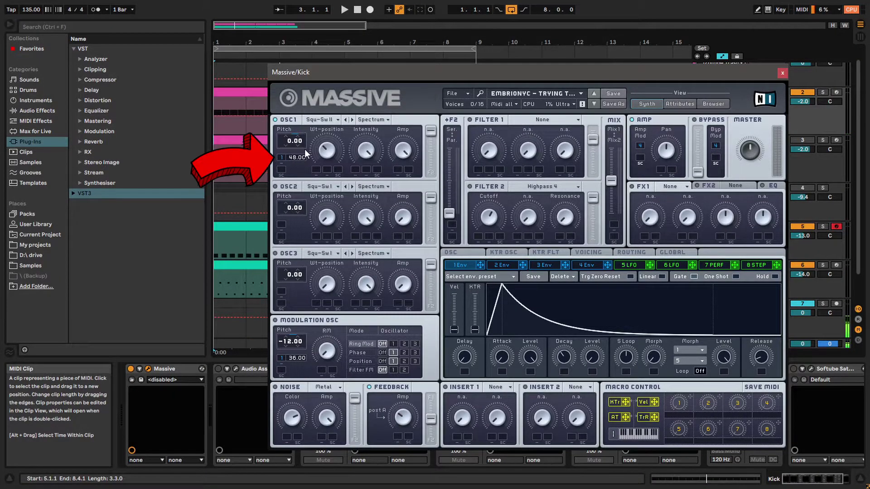
key("space")
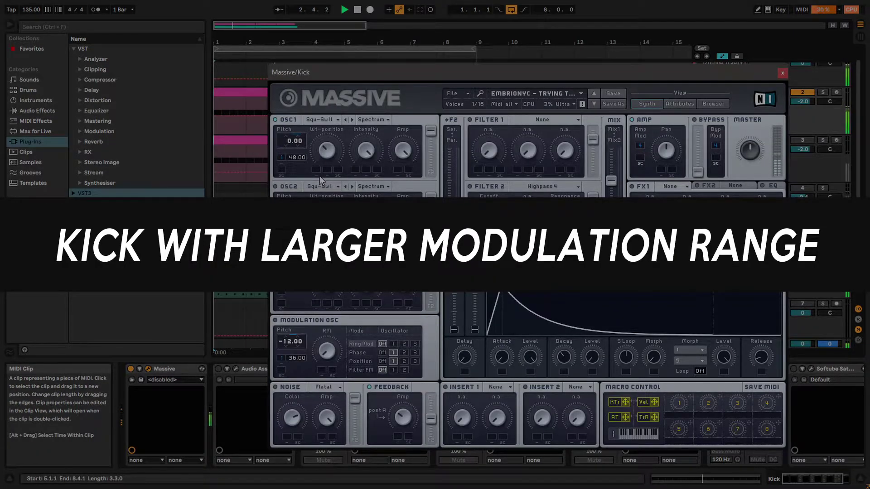
key("space")
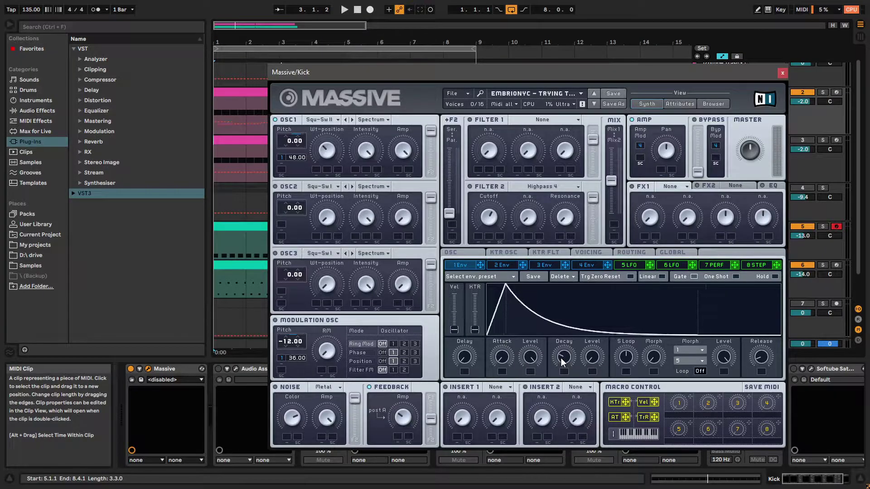
key("space")
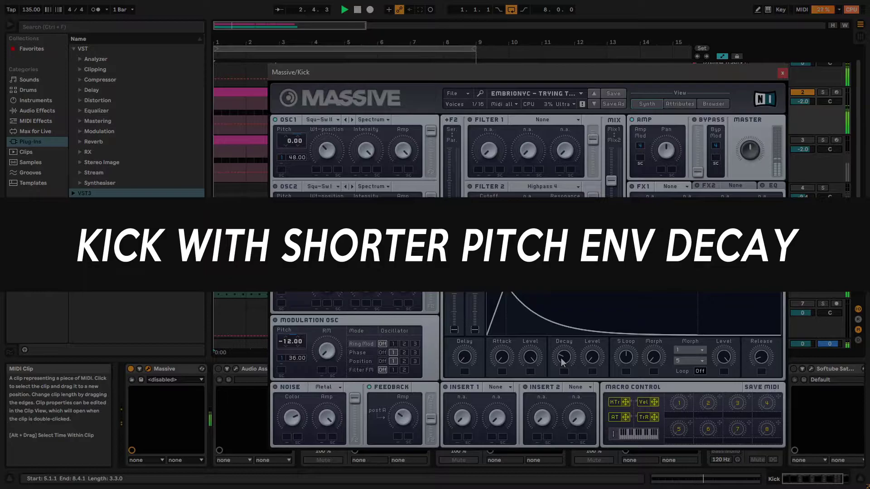
key("space")
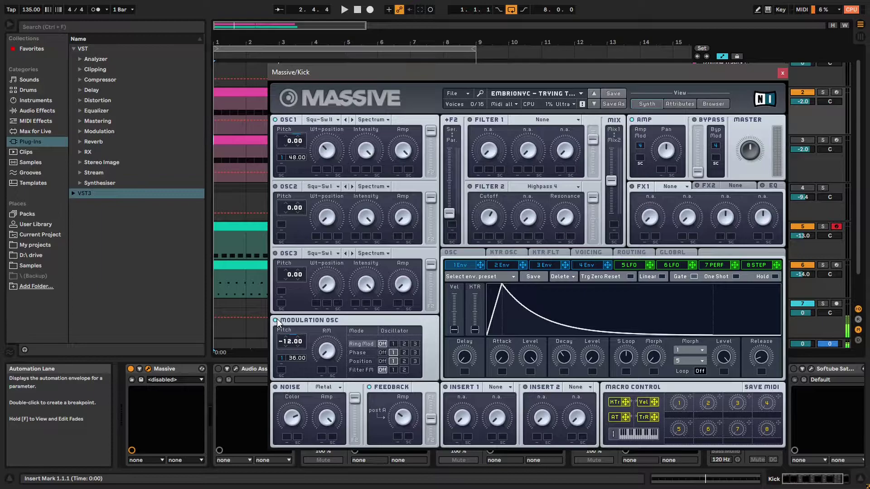
Apply the modulation oscillator's phase and position modulation to oscillator 1 and audition the kick
left_click(349, 353)
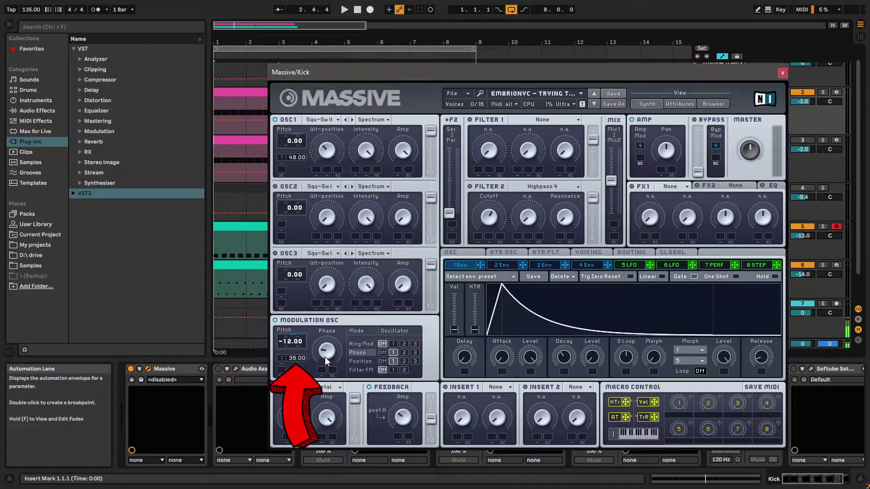
key("space")
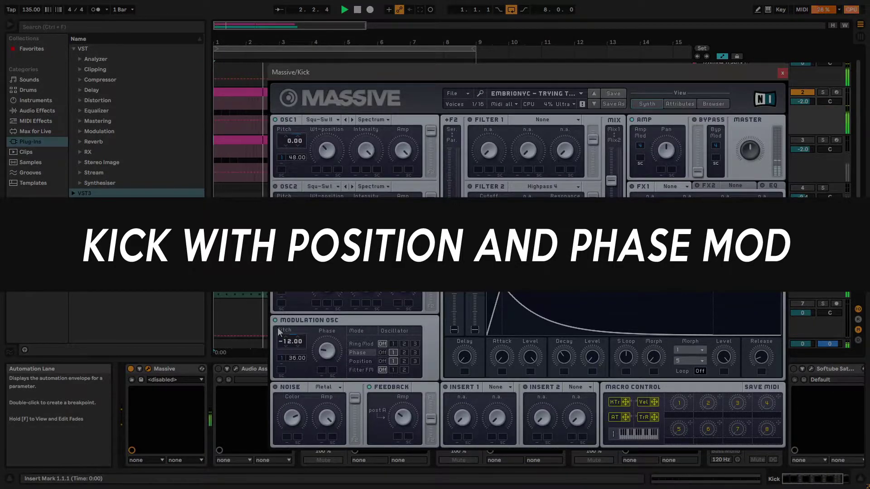
left_click(354, 361)
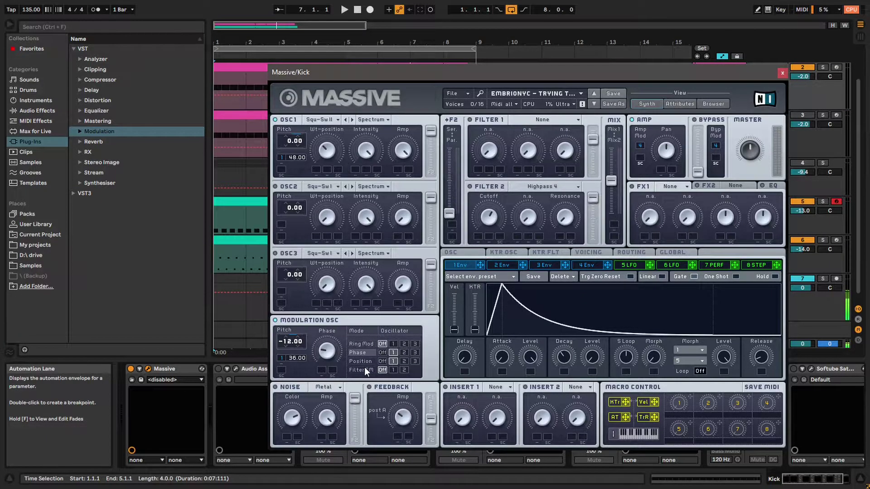
Compare the kick with and without Massive's feedback during playback, leaving feedback enabled
key("space")
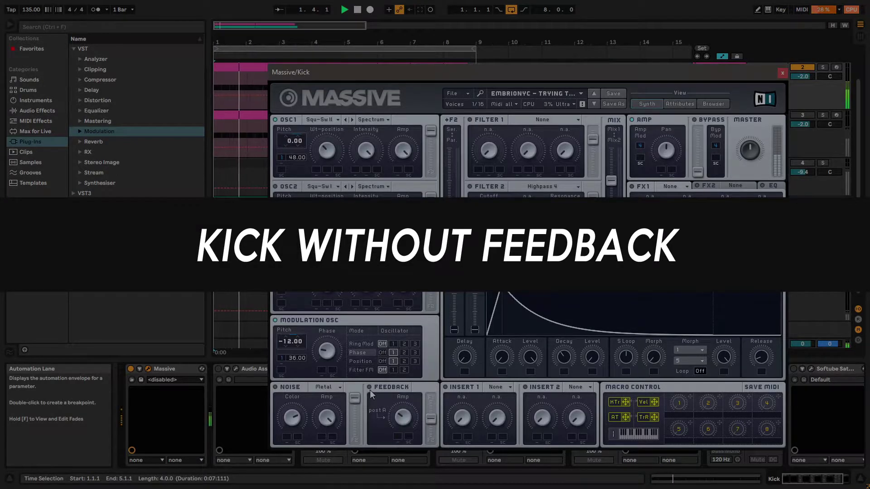
left_click(370, 388)
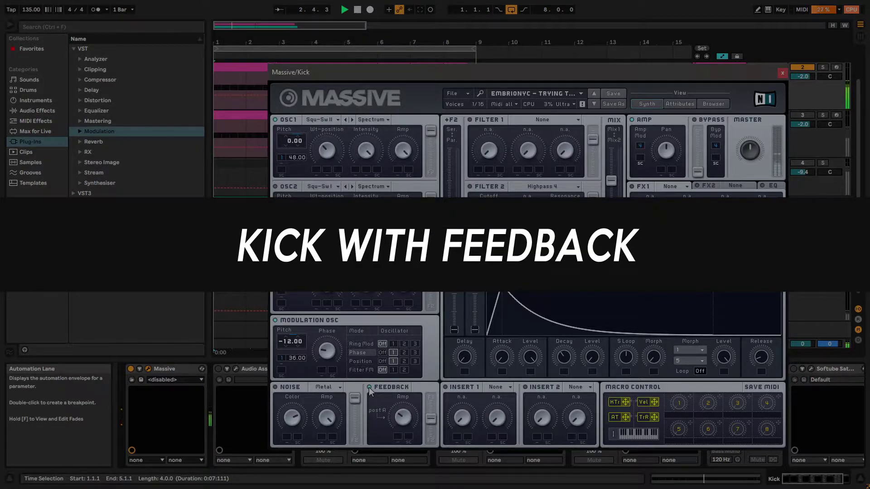
left_click(370, 388)
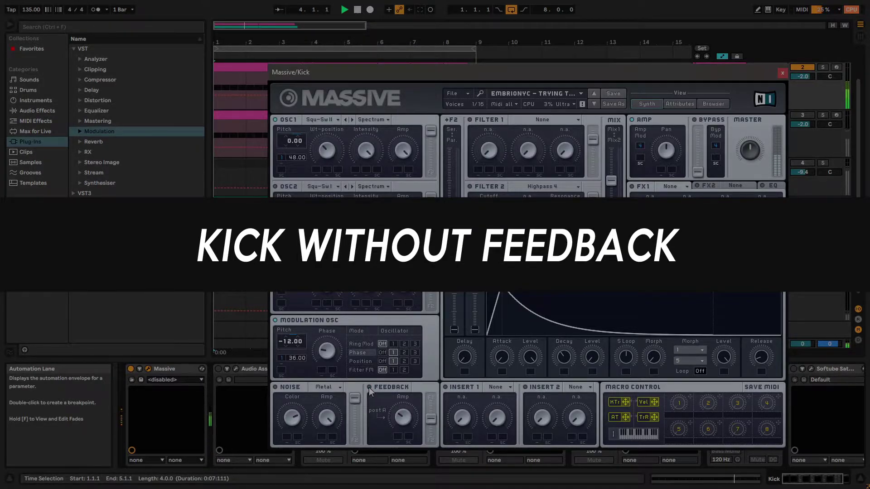
left_click(369, 388)
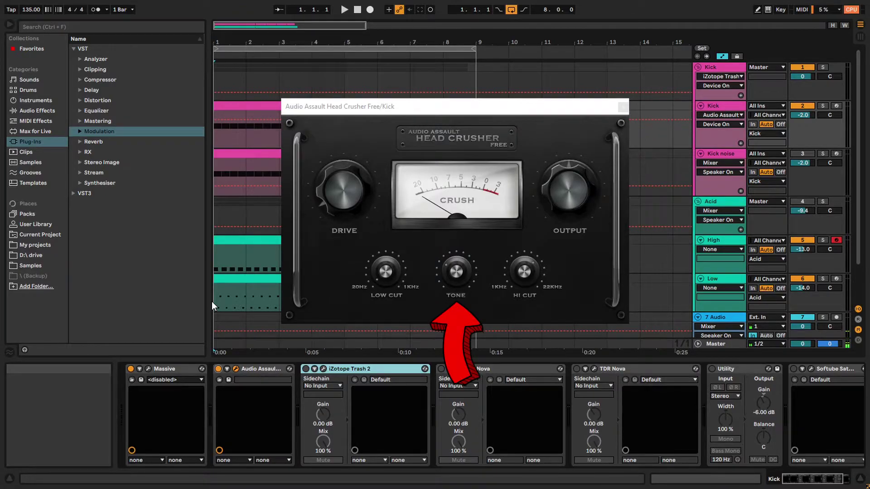
Play the kick and compare it with the Audio Assault Head Crusher bypassed and active
key("space")
left_click(219, 369)
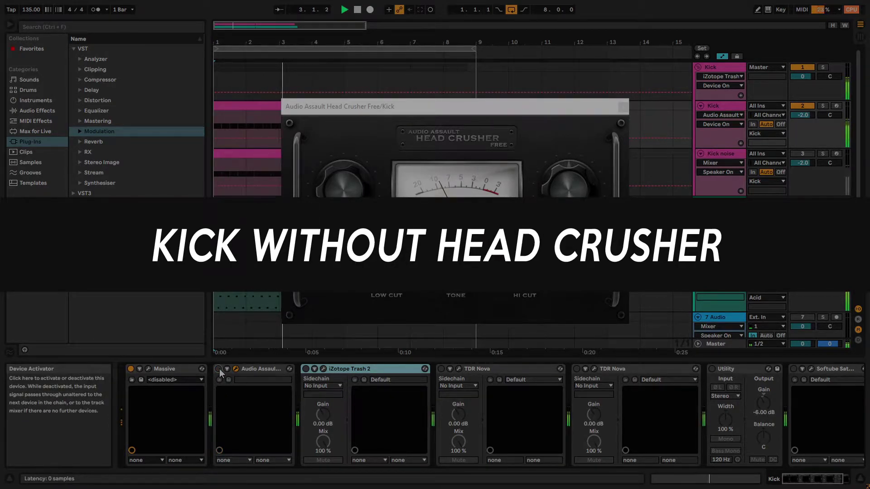
left_click(219, 370)
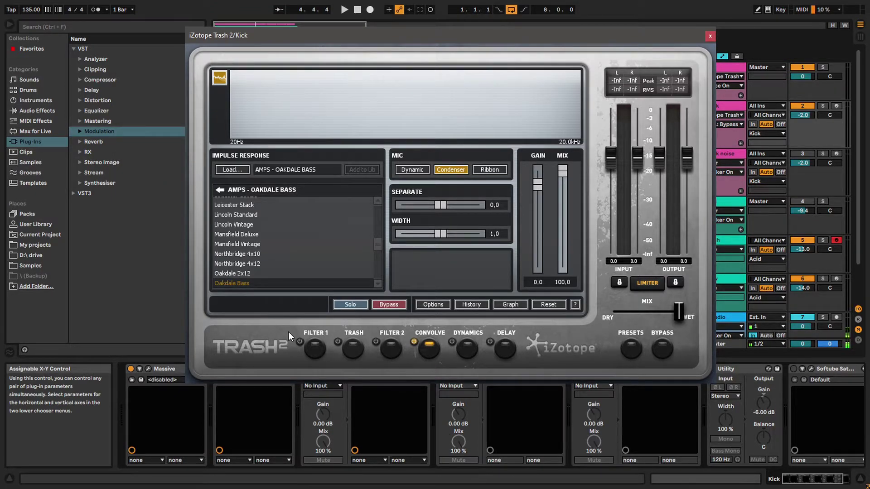
Audition the kick through Trash 2's Oakdale Bass convolver, and again with the Impaler waveshaper in the Trash module enabled
key("space")
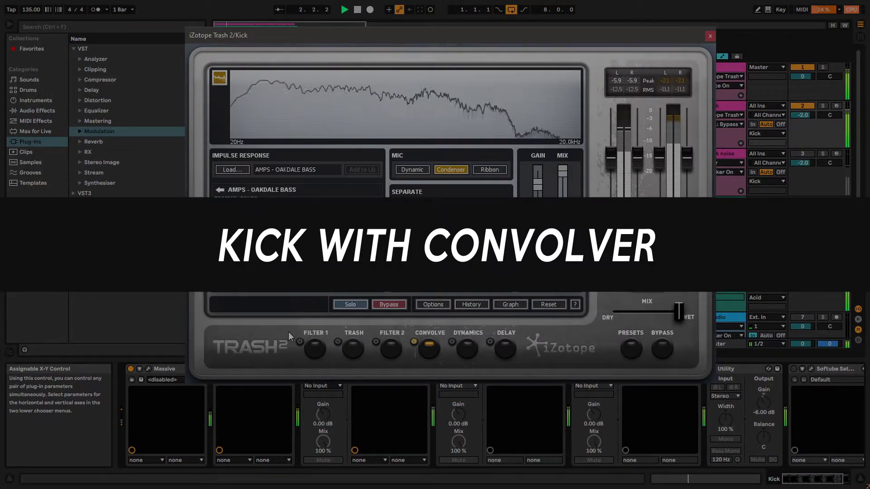
key("space")
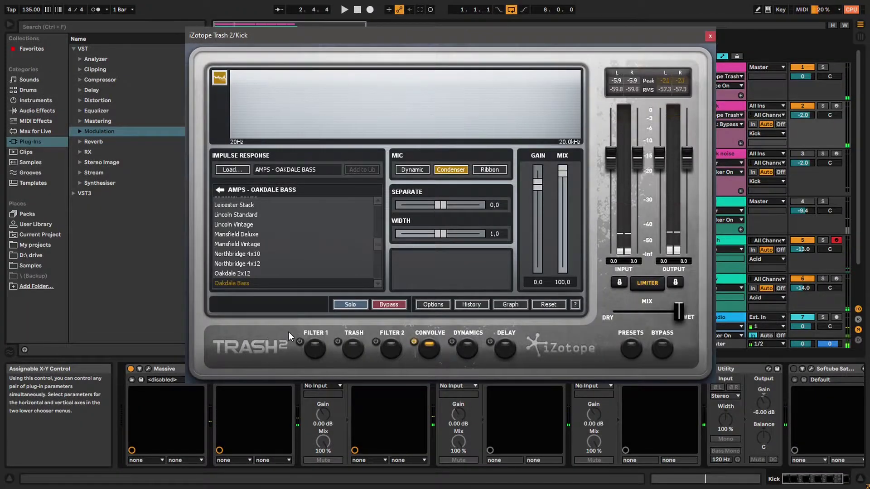
left_click(358, 346)
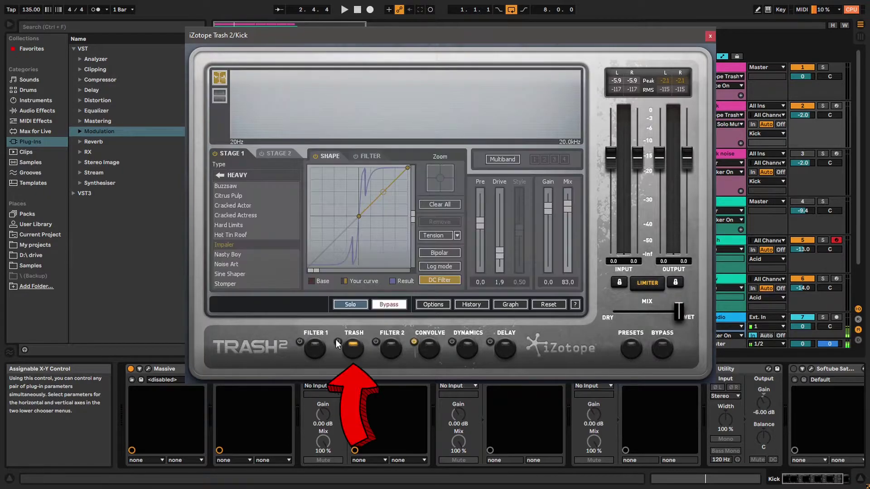
key("space")
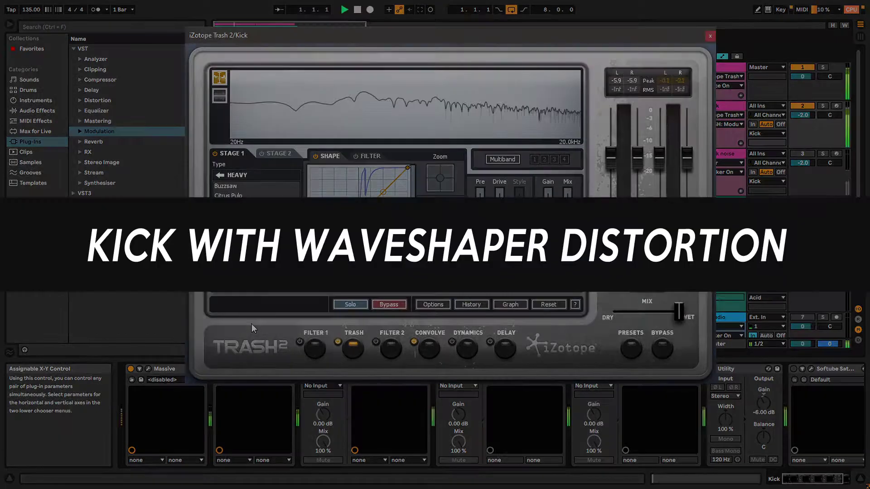
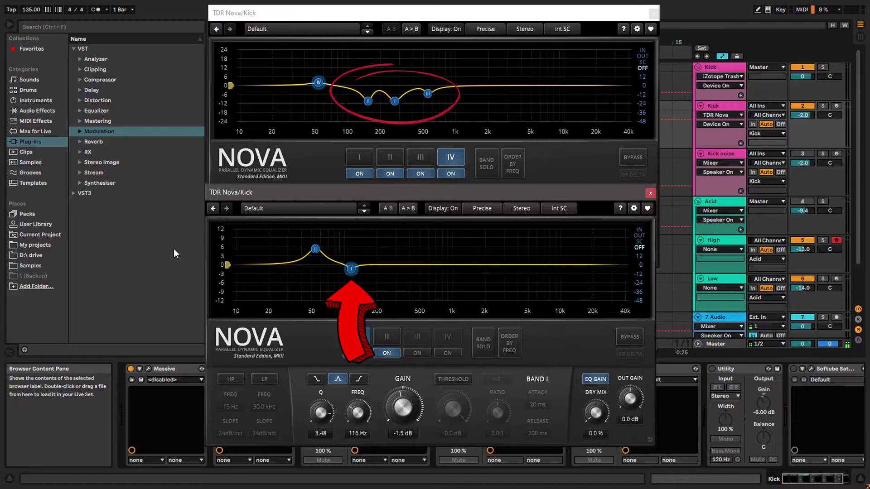
Audition the equalized kick with and without the Softube Saturation Knob, leaving the saturation enabled
key("space")
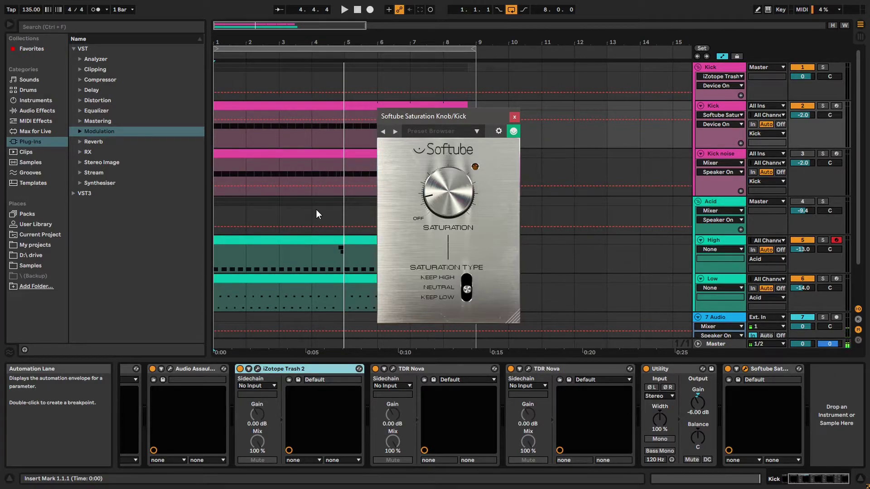
key("space")
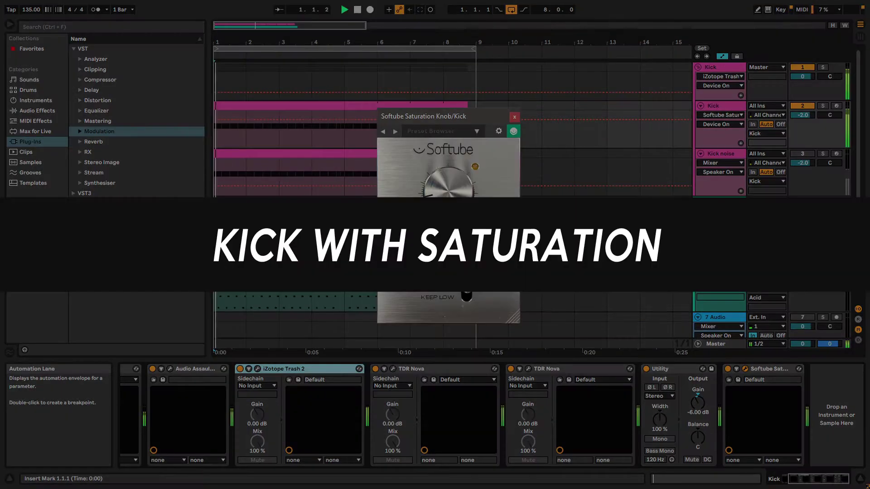
left_click(729, 369)
left_click(728, 368)
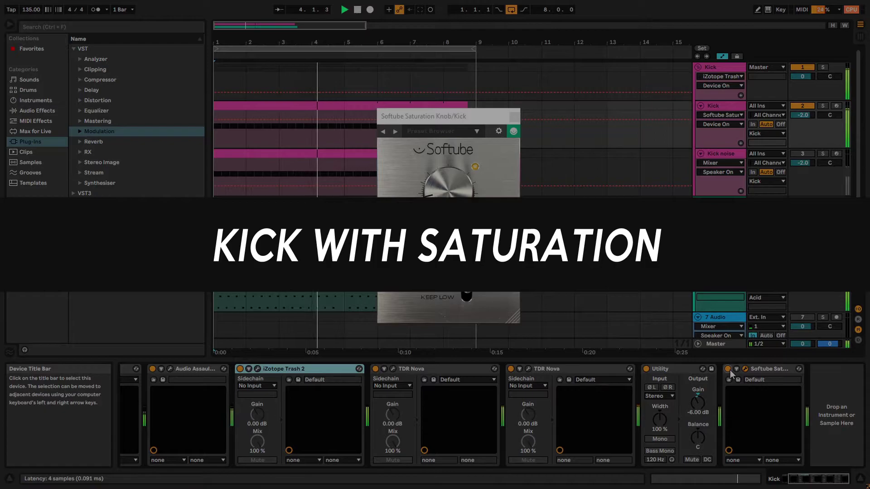
left_click(728, 369)
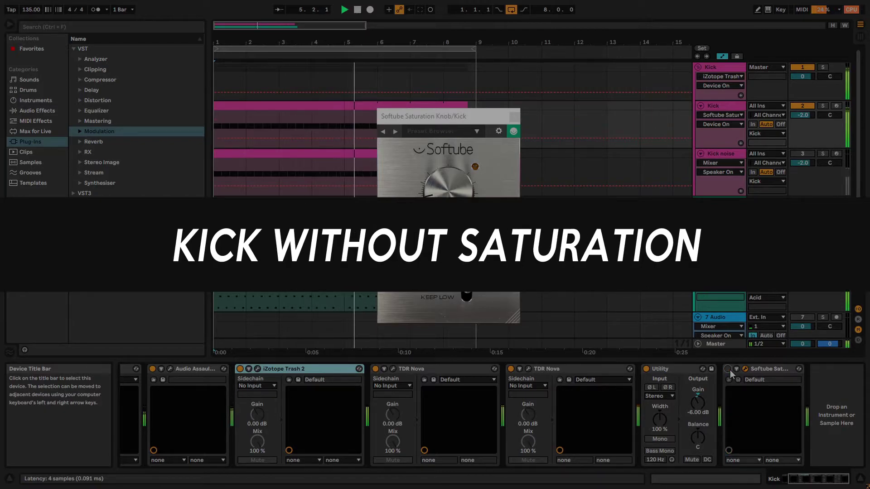
left_click(728, 368)
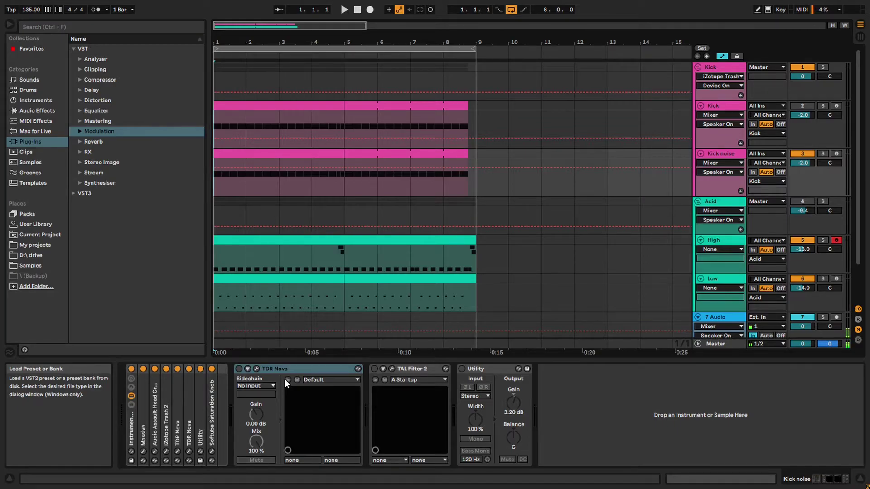
Audition the second kick layer on the Kick noise track and activate that track's TDR Nova equalizer
key("space")
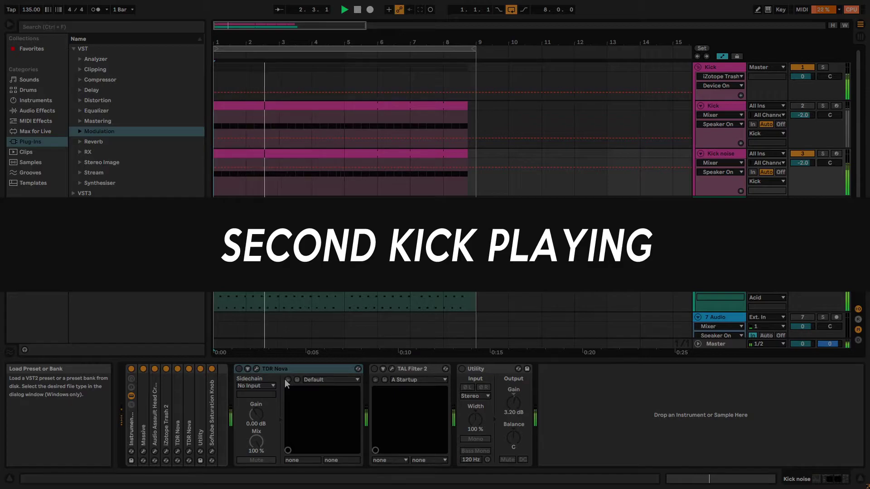
key("space")
key("F7")
left_click(239, 369)
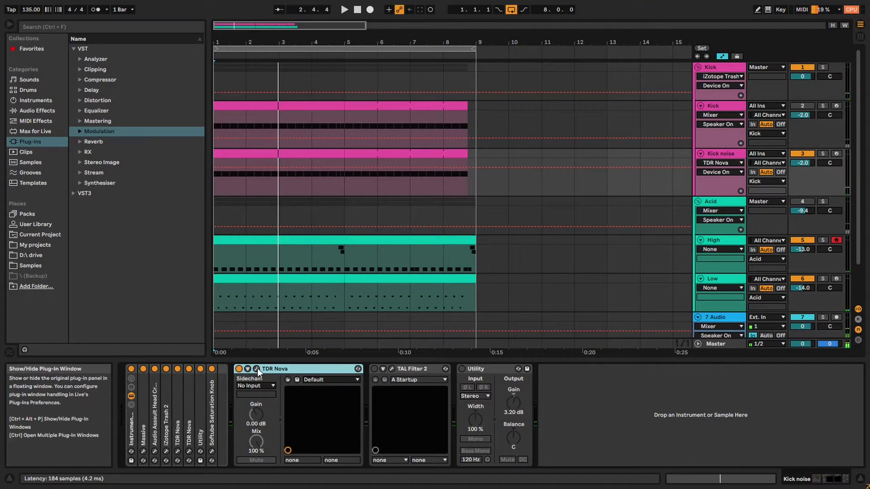
Inspect the TDR Nova high-pass filter on the Kick noise track and audition the second kick through it
left_click(258, 369)
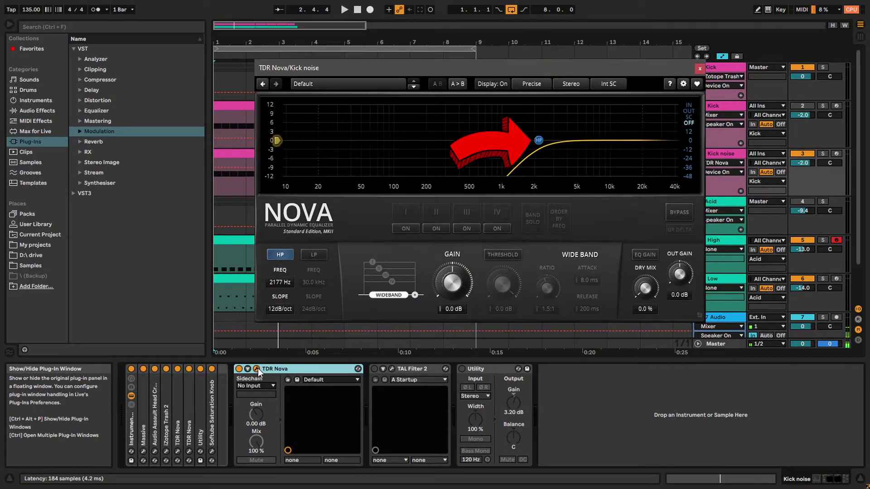
key("space")
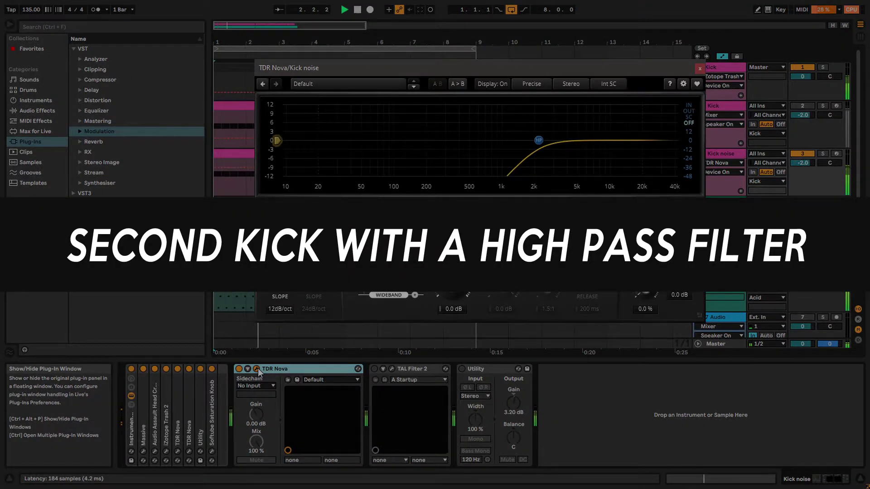
key("space")
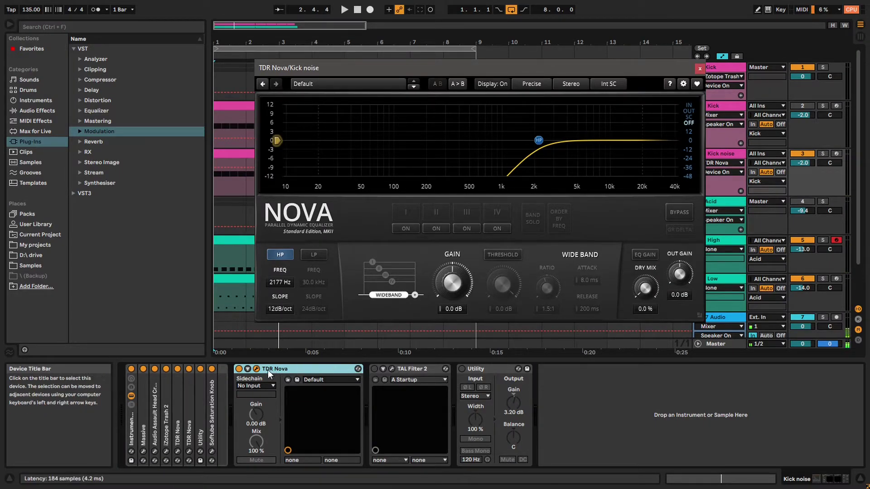
left_click(256, 369)
Activate TAL Filter 2 on the Kick noise track and compare the second kick with and without it, leaving it enabled
left_click(373, 369)
left_click(391, 369)
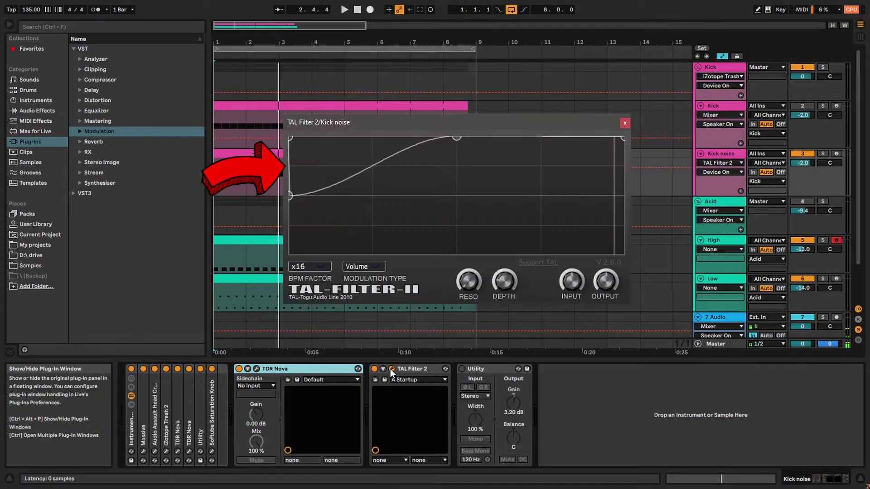
key("space")
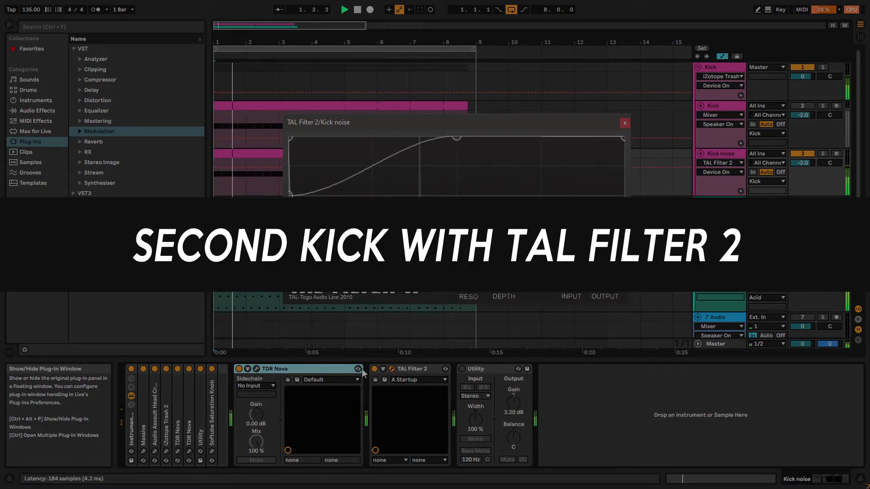
left_click(374, 370)
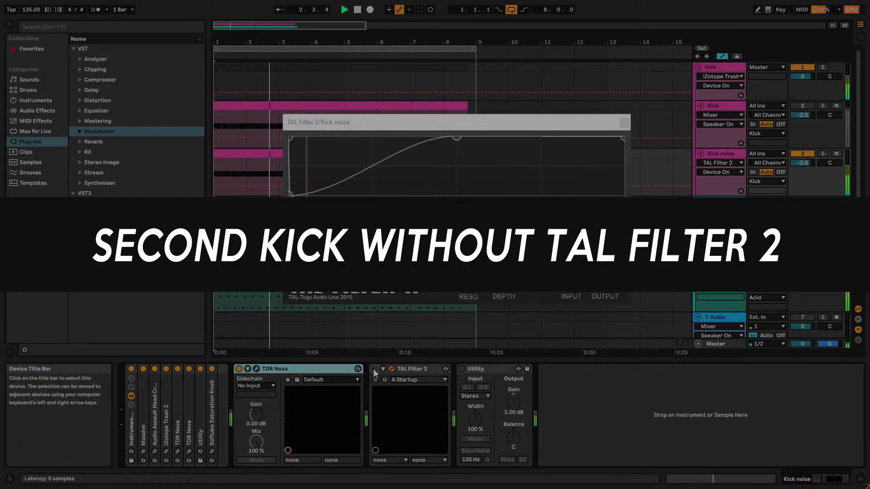
left_click(374, 369)
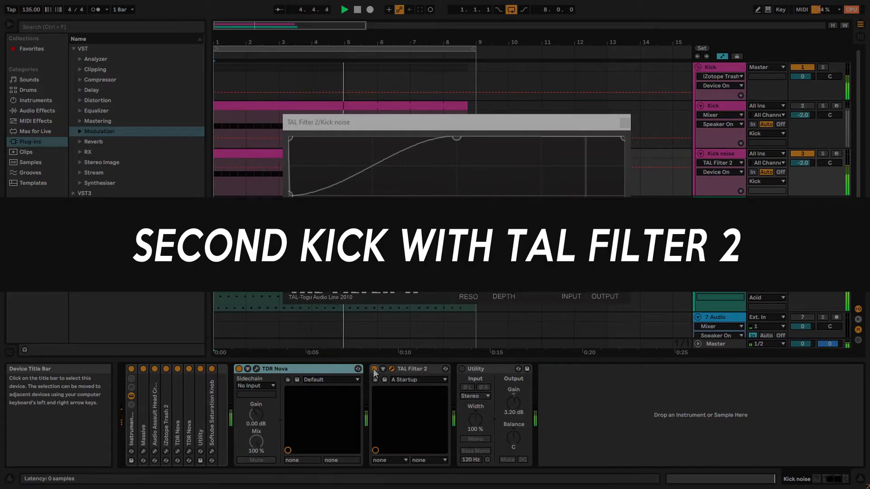
key("space")
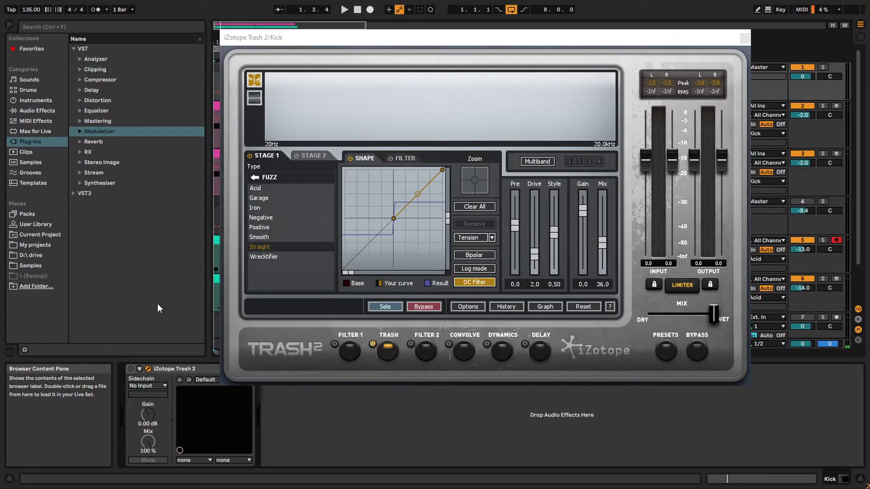
Audition the kick with and without the extra iZotope Trash 2 distortion on the Kick group, leaving the distortion enabled
key("space")
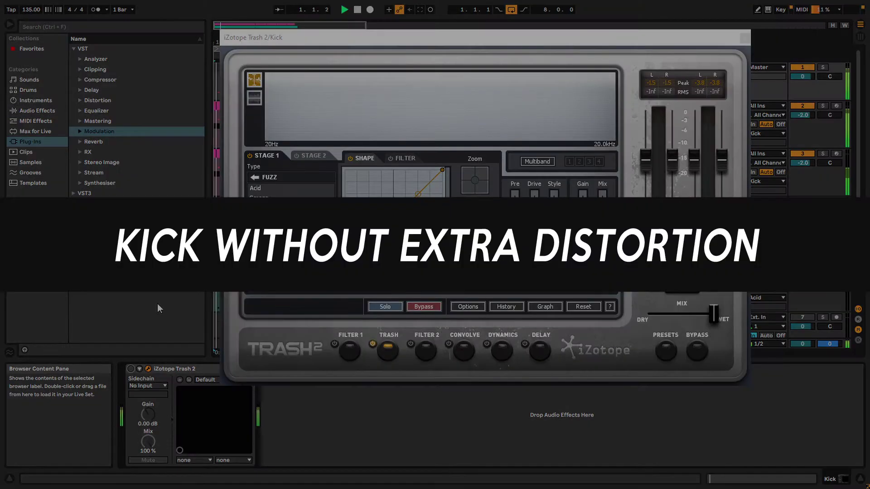
left_click(131, 369)
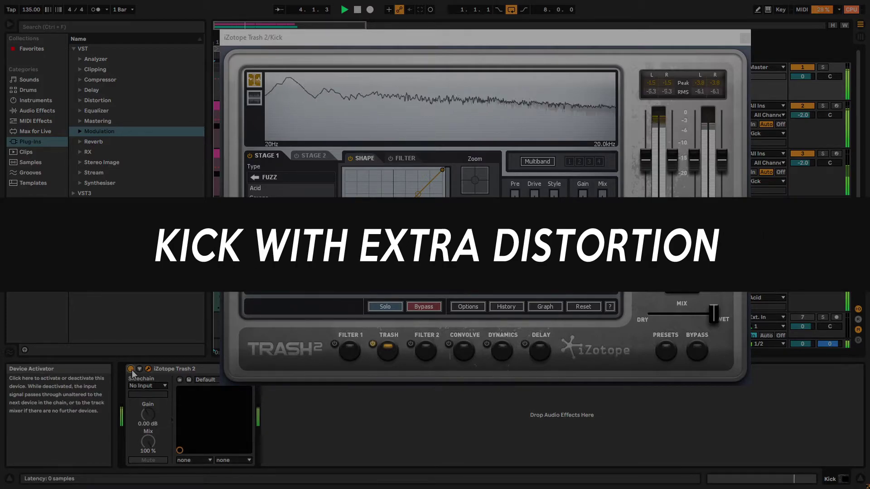
left_click(131, 370)
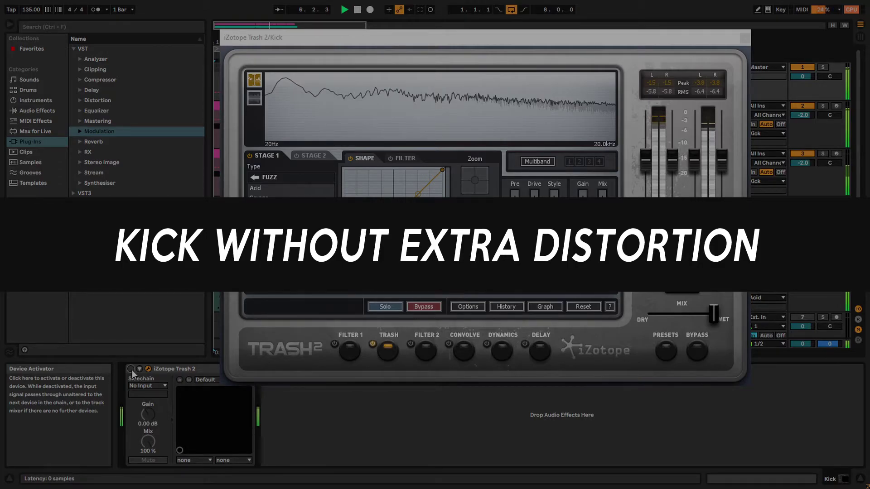
left_click(131, 369)
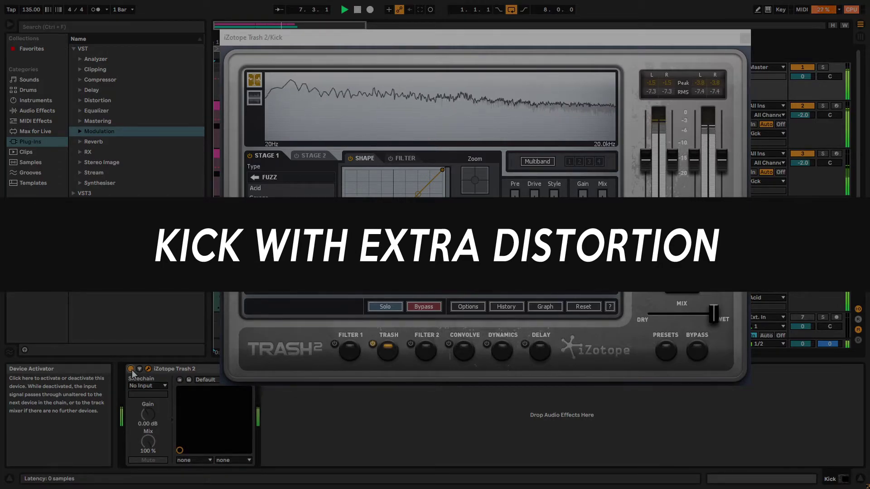
key("space")
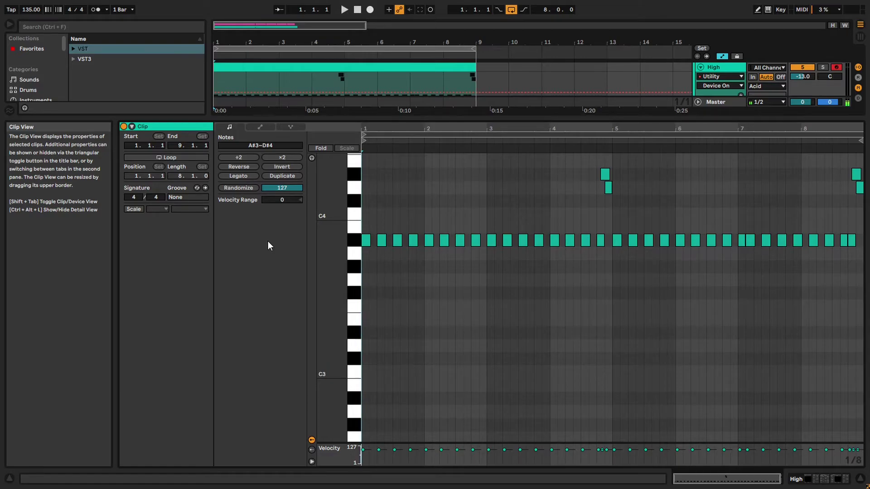
Audition the initial acid sound on the High track, played by Phoscyon with the Pure Square preset
key("space")
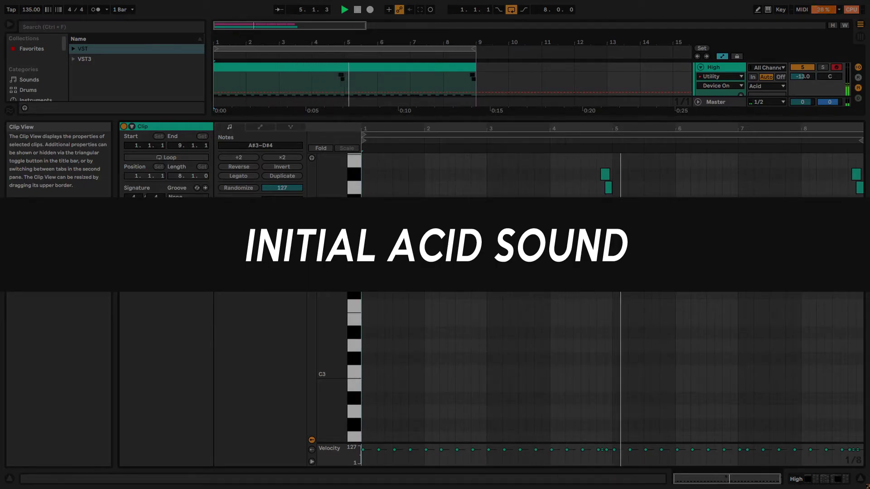
key("space")
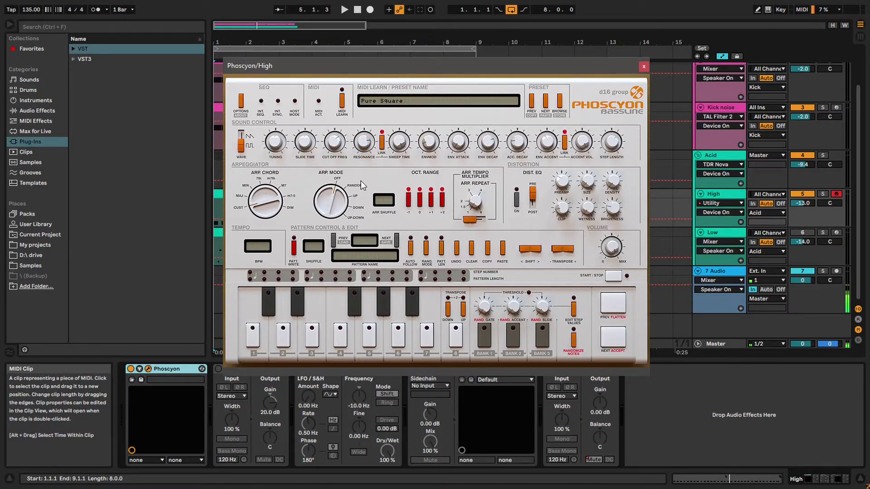
key("space")
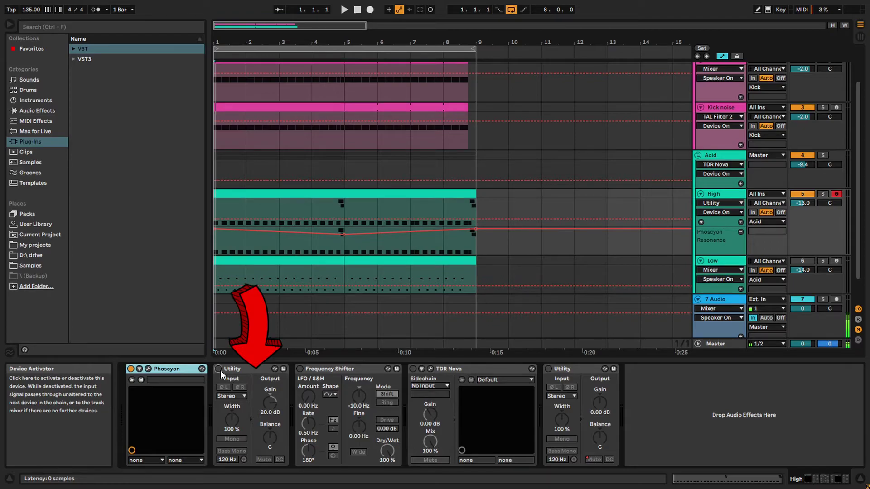
Activate the first Utility on the High track and compare the acid lead with and without Frequency Shifter, leaving the shifter on
left_click(219, 370)
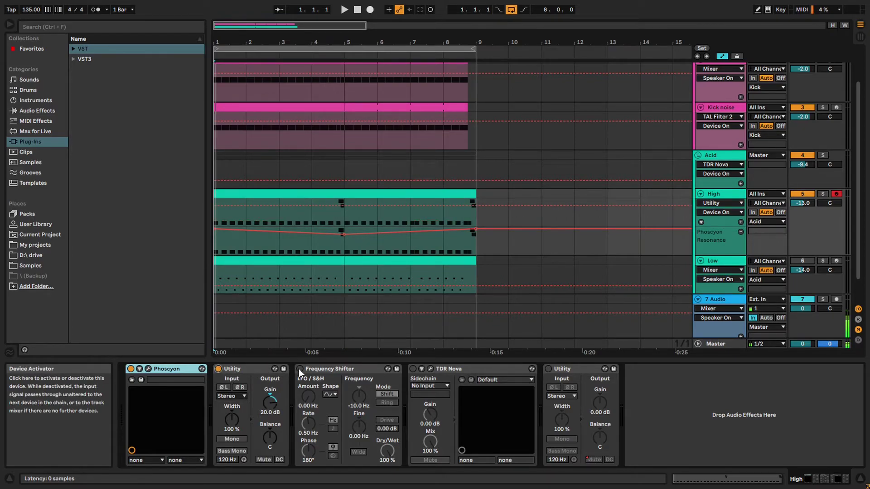
key("space")
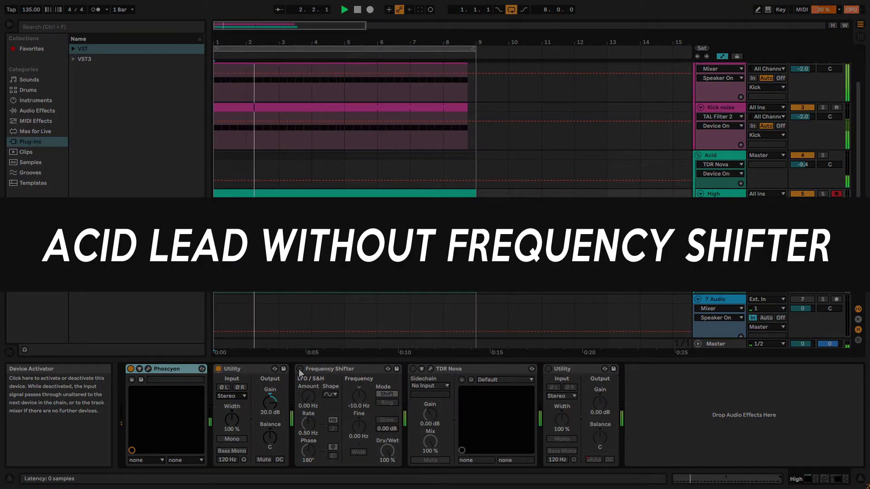
left_click(299, 370)
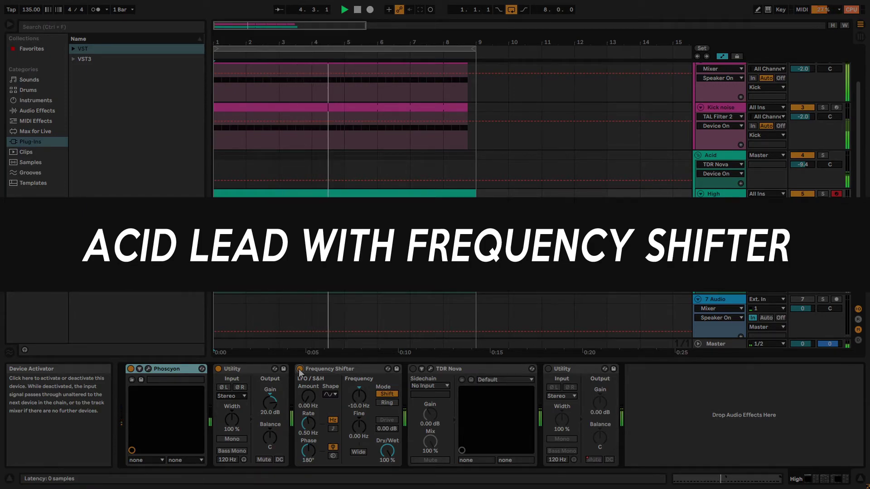
left_click(300, 369)
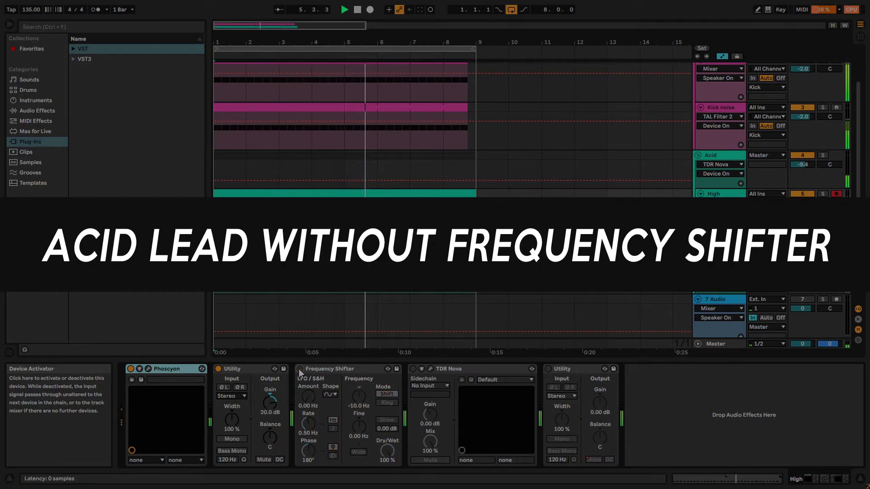
left_click(300, 369)
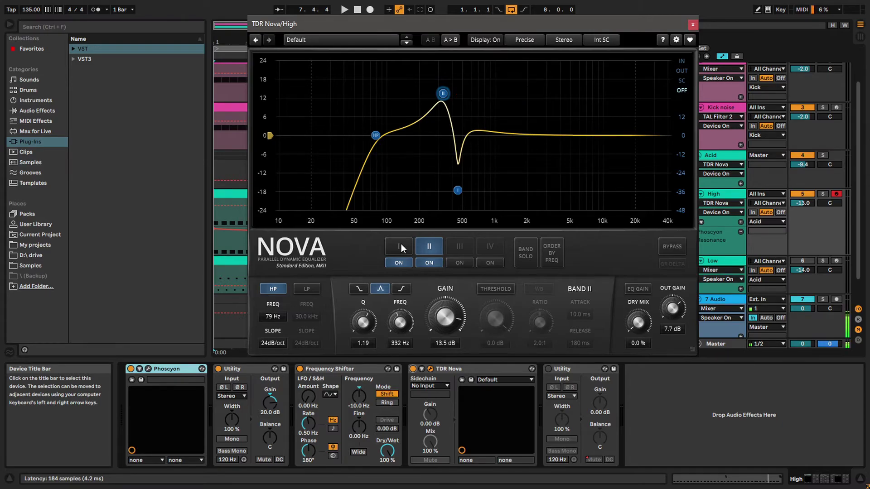
Inspect band I of the High track's TDR Nova, audition the equalized acid lead and close the equalizer window
left_click(401, 244)
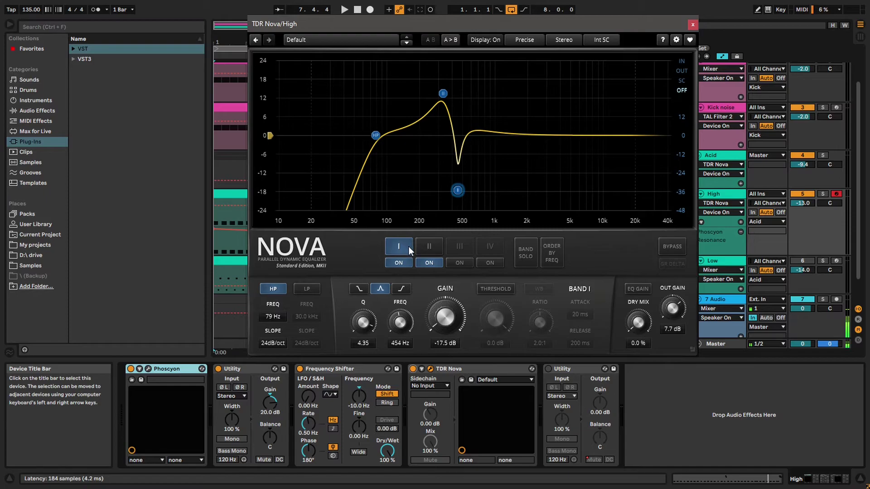
key("space")
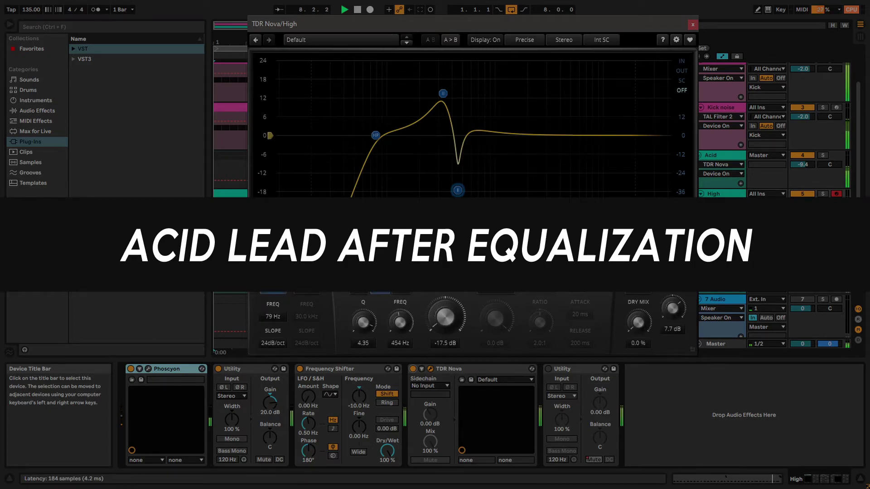
key("space")
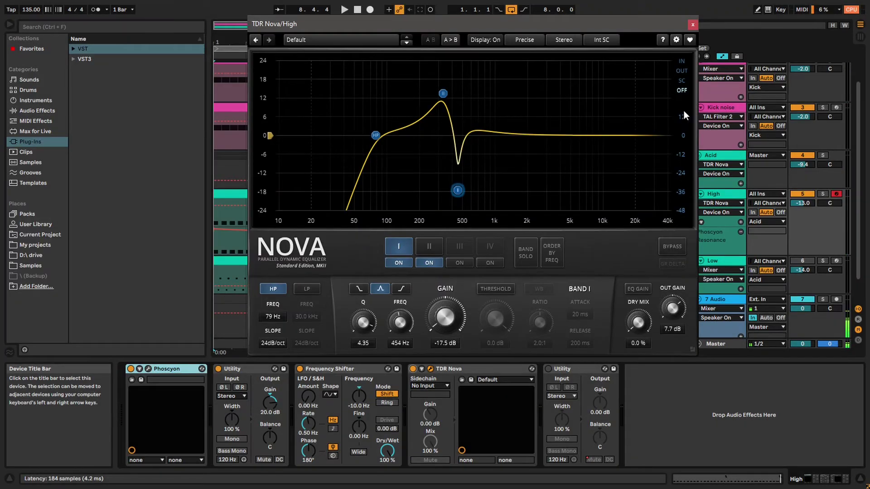
left_click(692, 26)
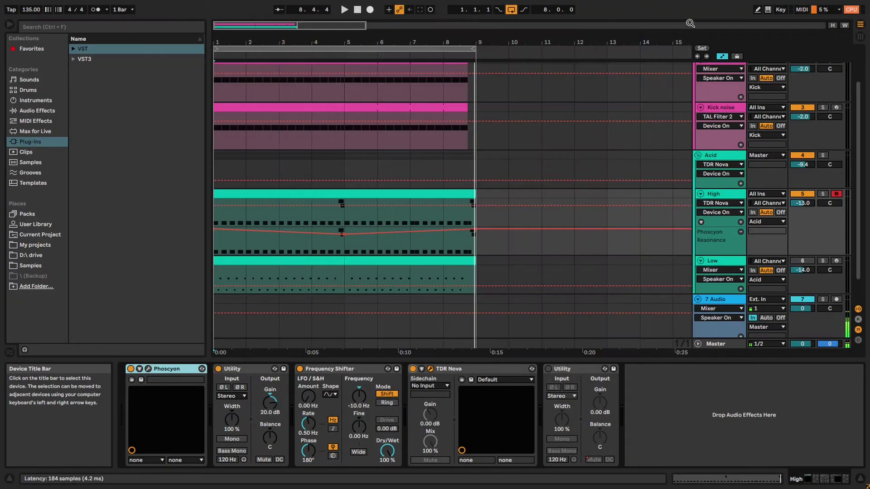
Activate the last Utility on the High track, show its Mute automation and audition the acid lead with it
left_click(548, 369)
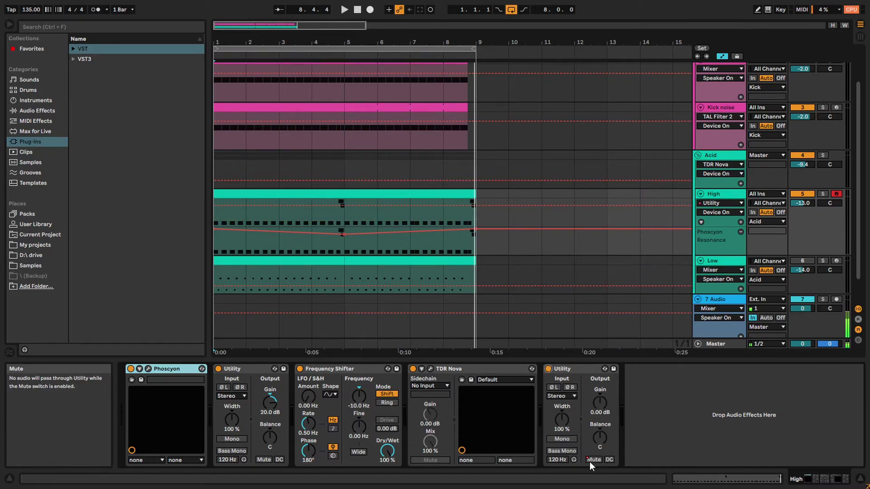
right_click(590, 461)
left_click(612, 416)
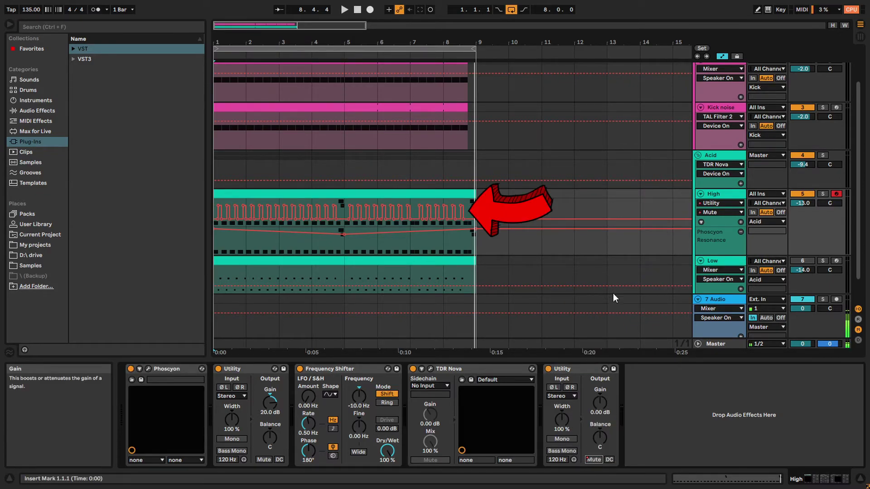
key("space")
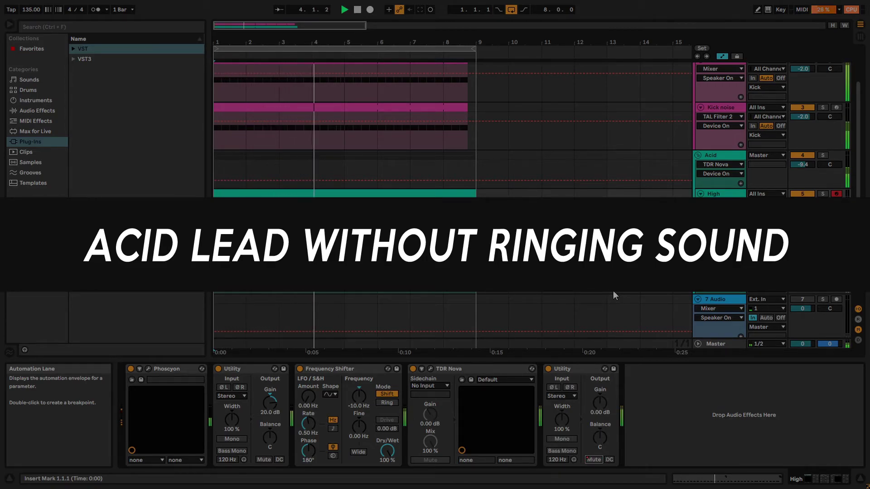
key("space")
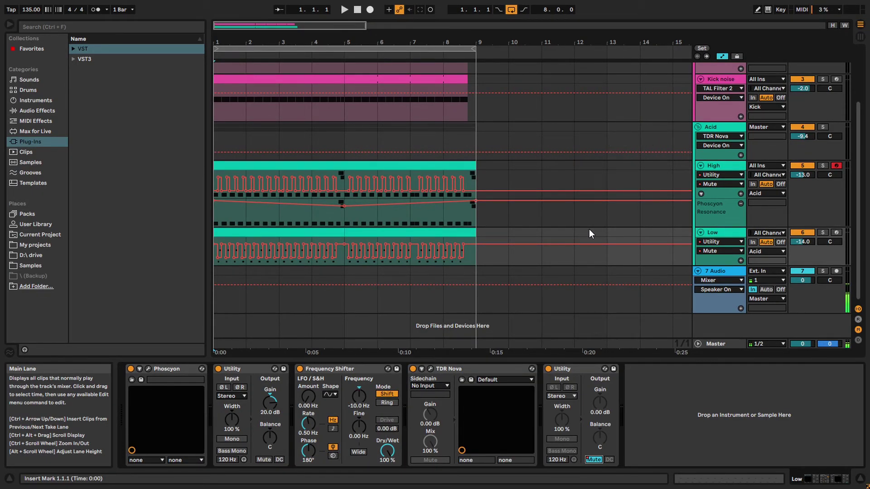
Play the whole acid melody and compare it with and without the Acid group's TDR Nova high-pass filter, leaving the filter on
key("space")
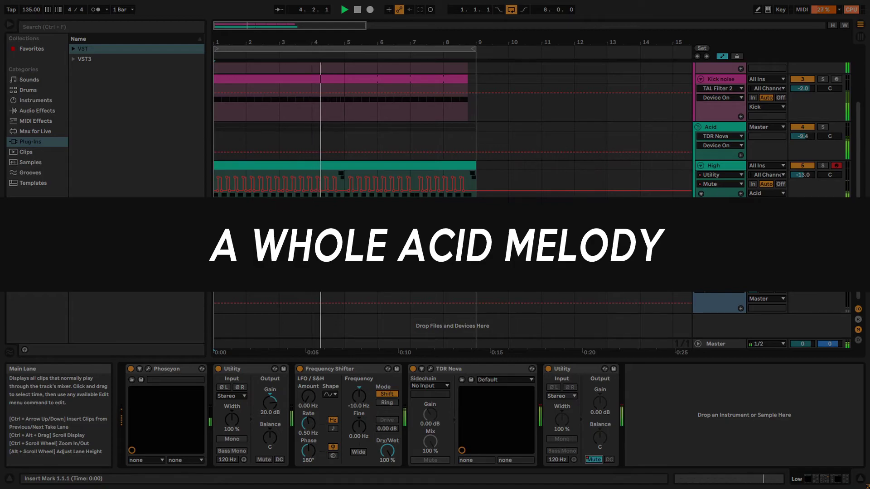
key("space")
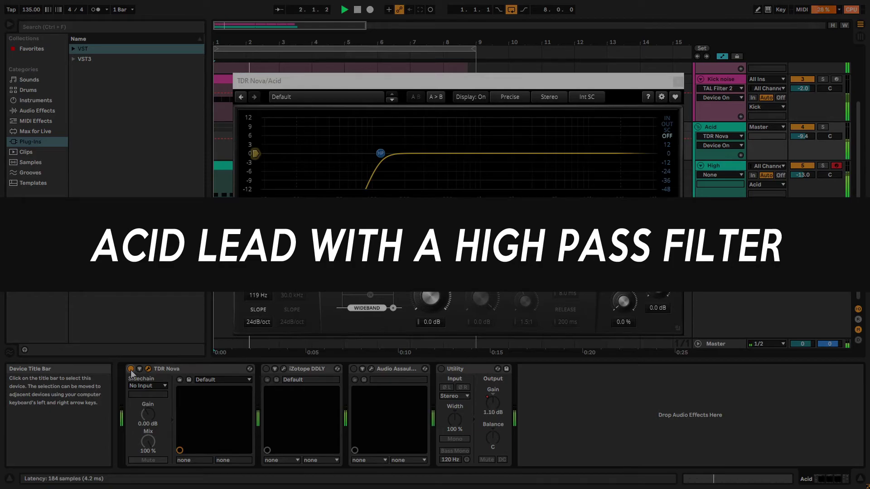
left_click(131, 369)
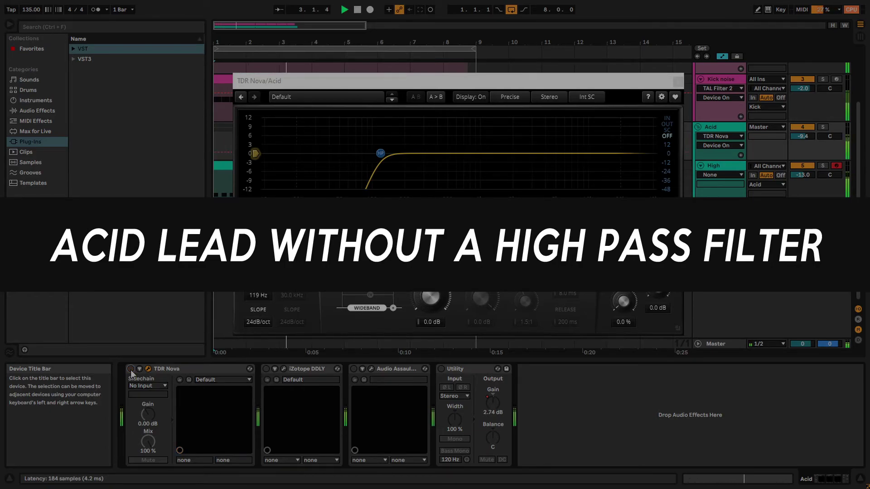
left_click(131, 369)
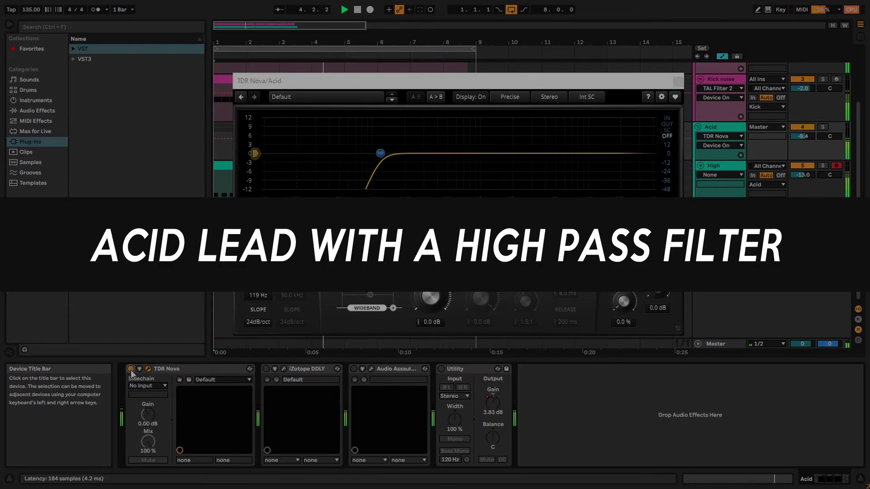
key("space")
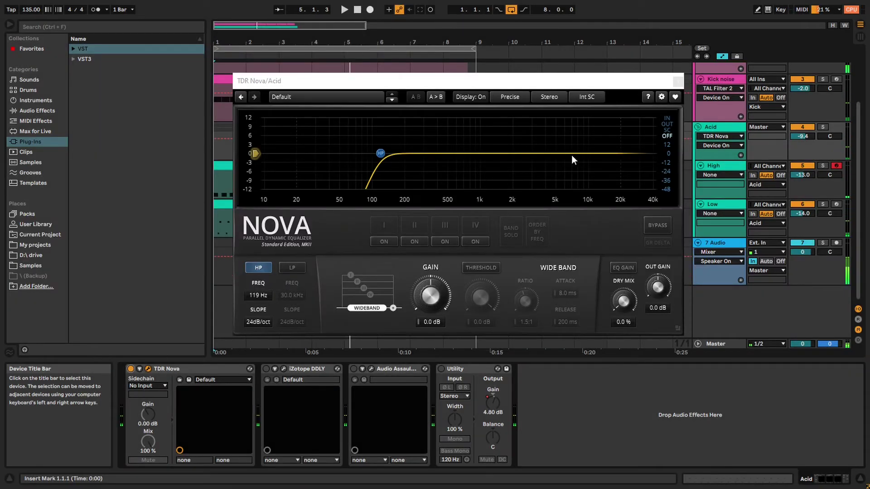
left_click(677, 81)
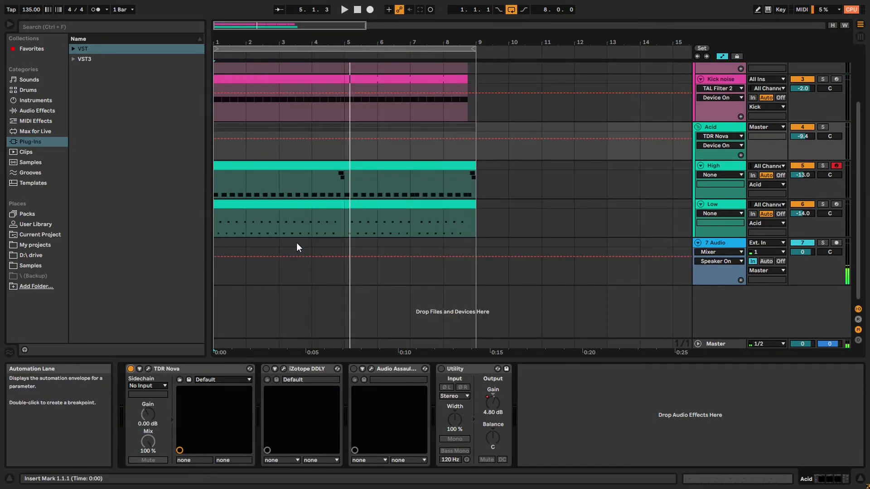
Activate iZotope DDLY on the Acid group and compare the acid lead with and without the delay, leaving it enabled
left_click(267, 368)
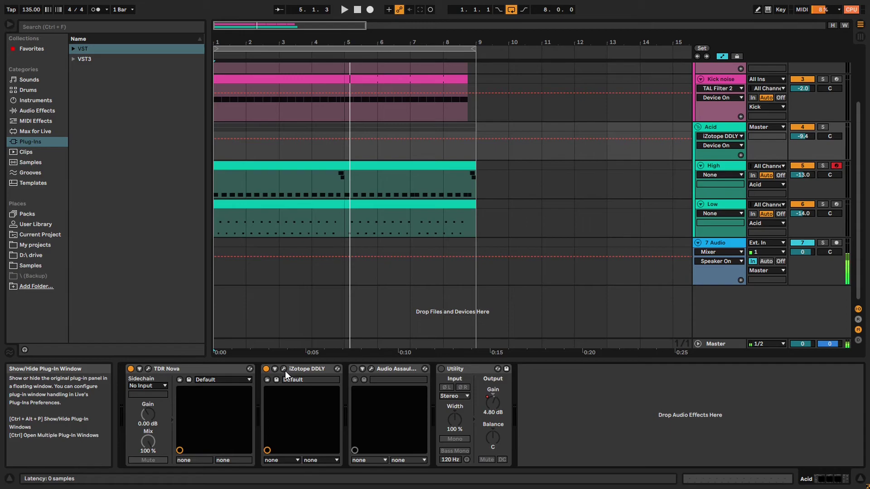
left_click(285, 371)
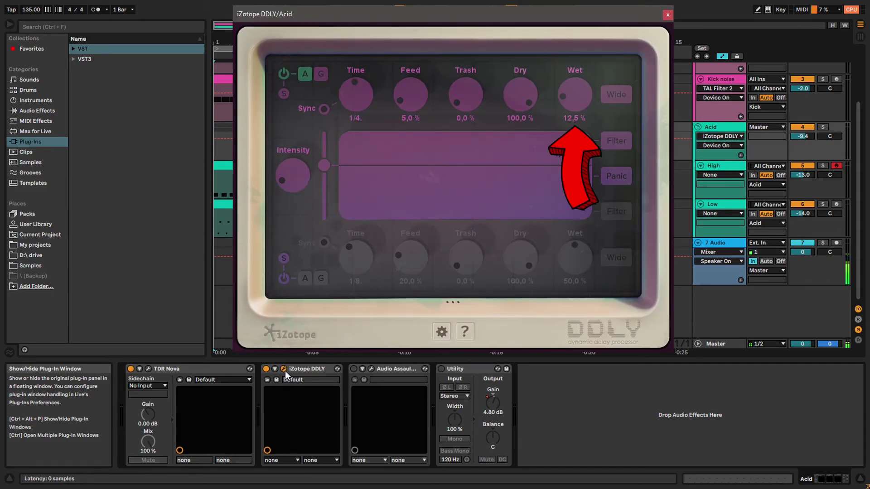
key("space")
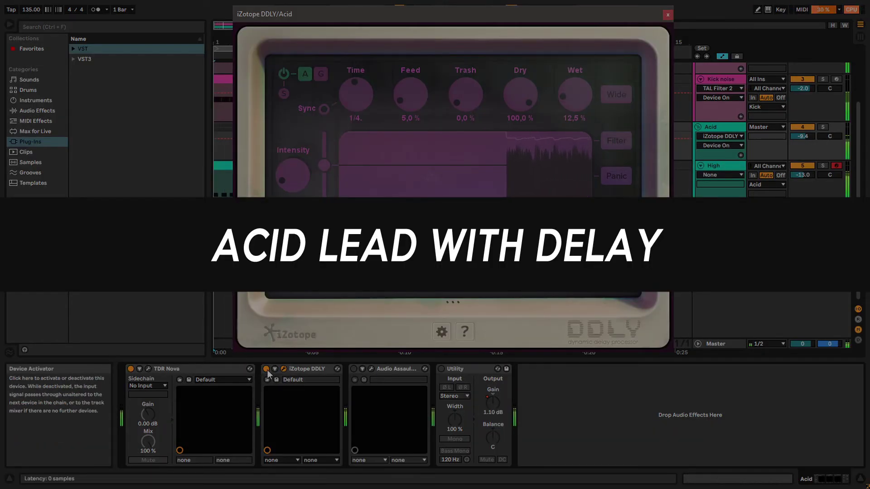
left_click(266, 370)
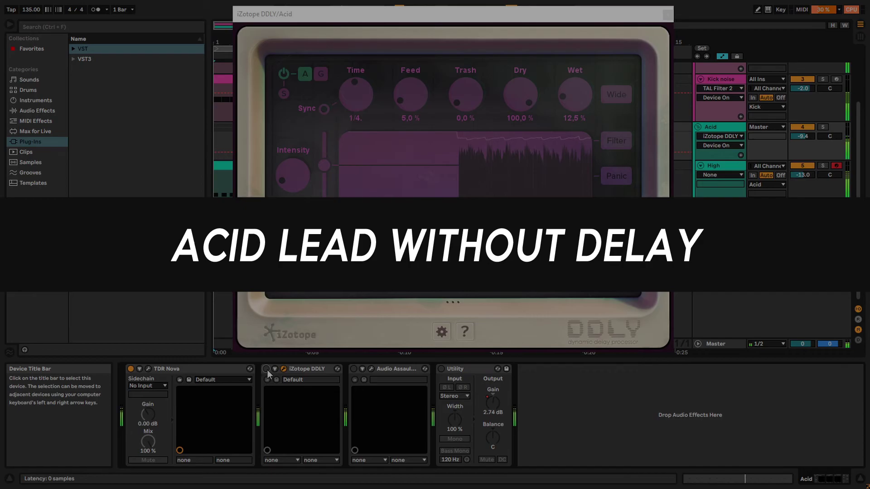
left_click(267, 370)
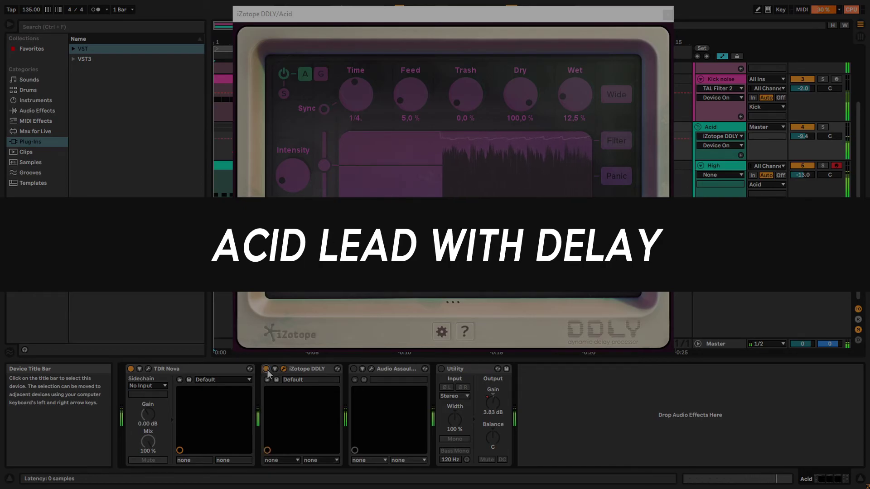